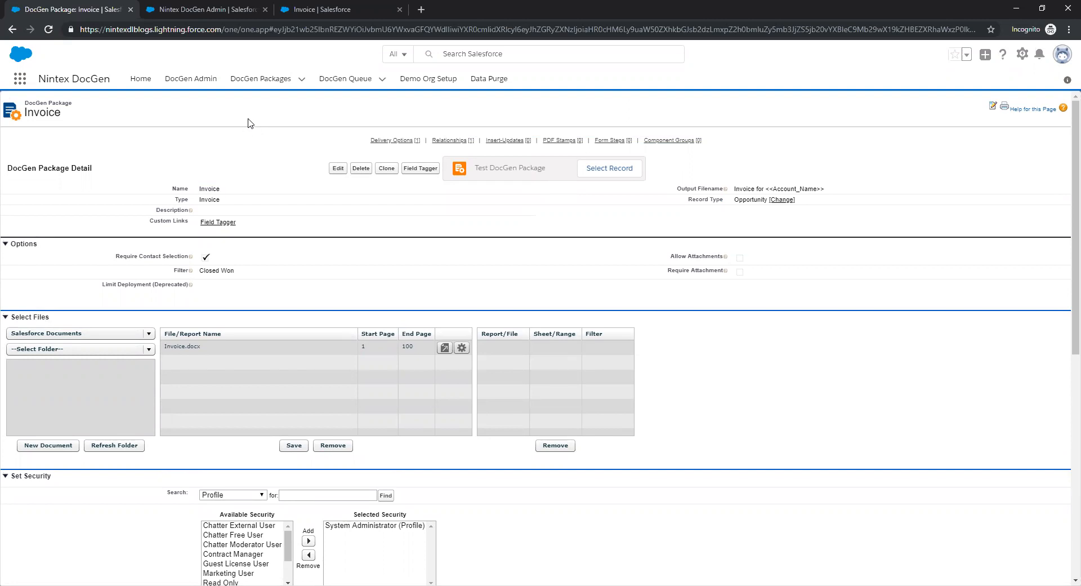
- Review the classic Invoice DocGen package page, including its options, files, security, delivery options and relationships sections
scroll(251, 123, "down", 4)
scroll(252, 122, "up", 4)
triple_click(67, 115)
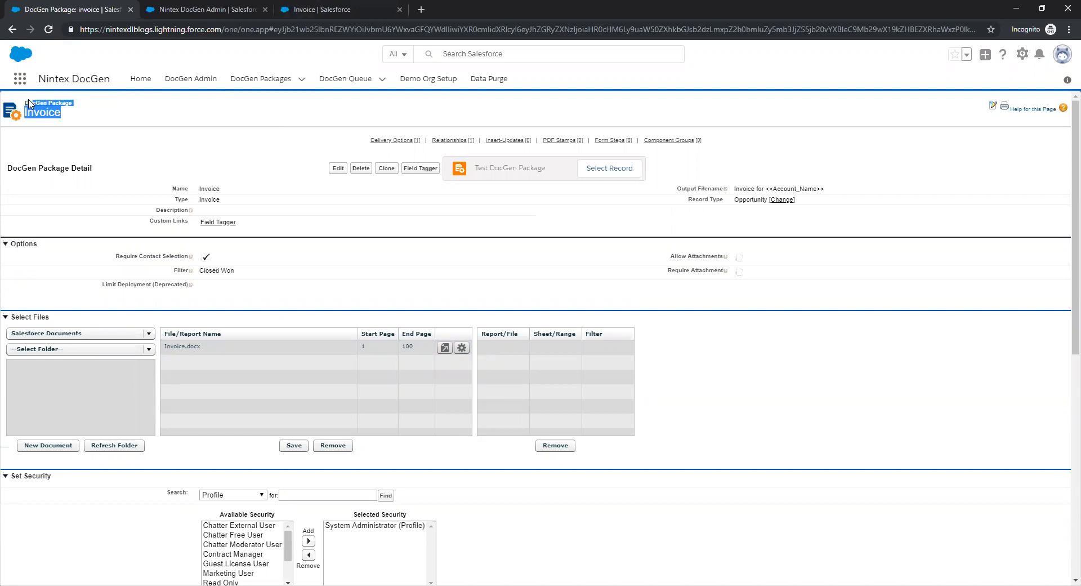
left_click(127, 121)
scroll(178, 144, "down", 5)
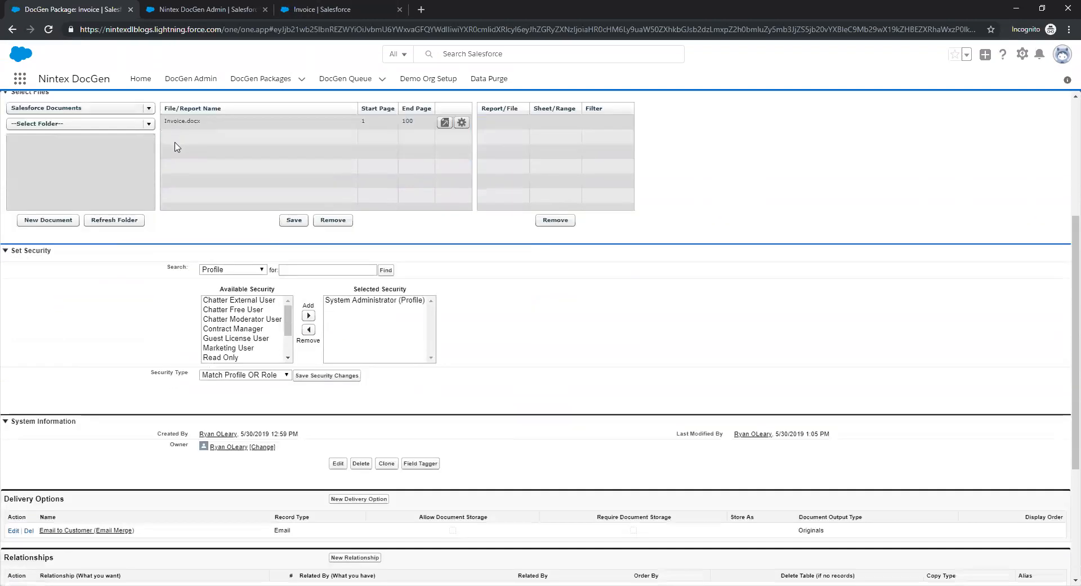
scroll(178, 285, "down", 1)
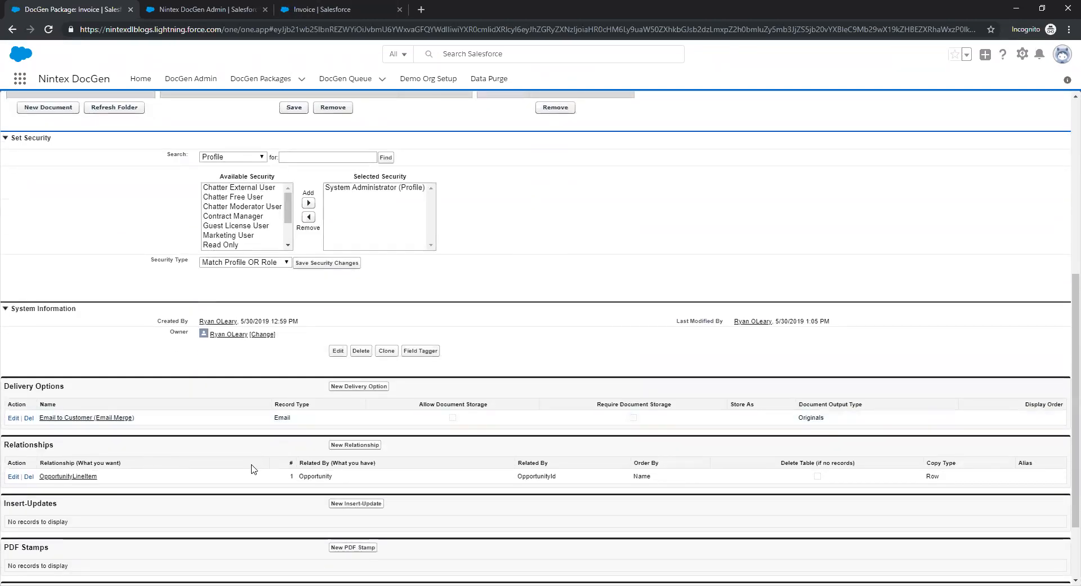
scroll(237, 461, "down", 2)
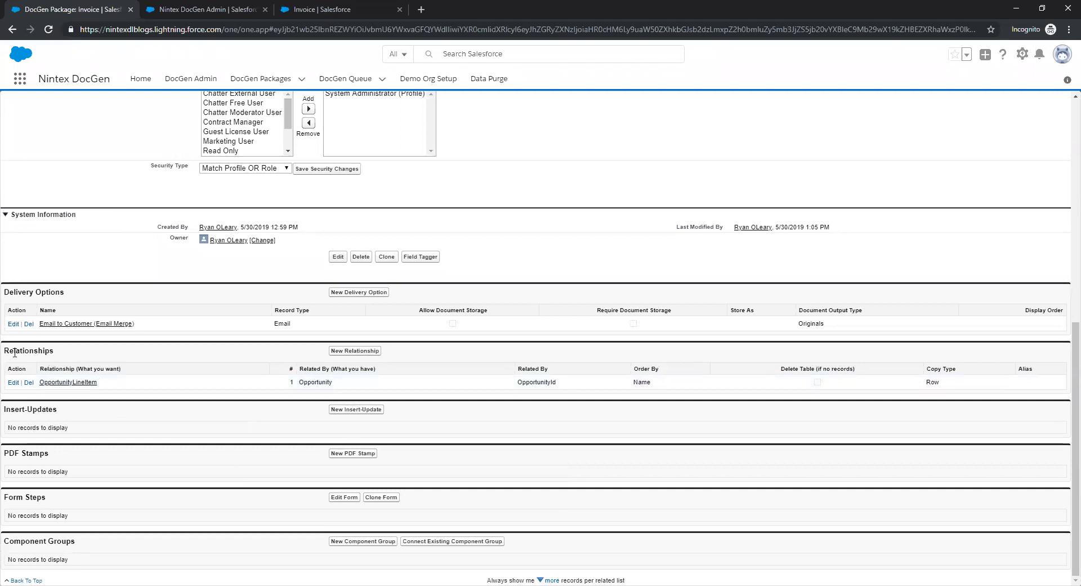
scroll(459, 407, "up", 8)
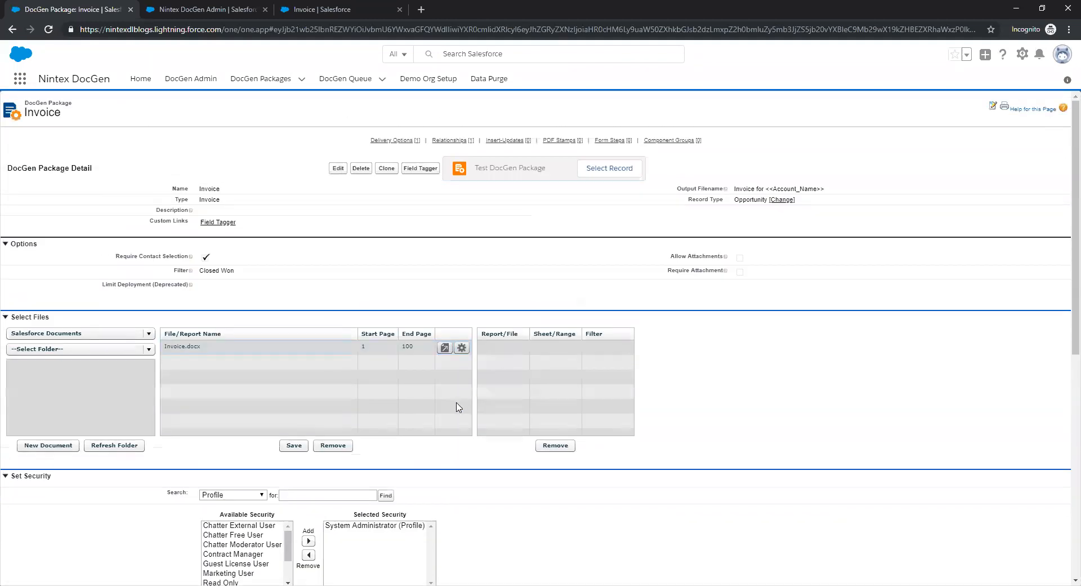
scroll(459, 407, "down", 5)
scroll(321, 538, "up", 5)
scroll(721, 339, "down", 5)
scroll(667, 338, "down", 3)
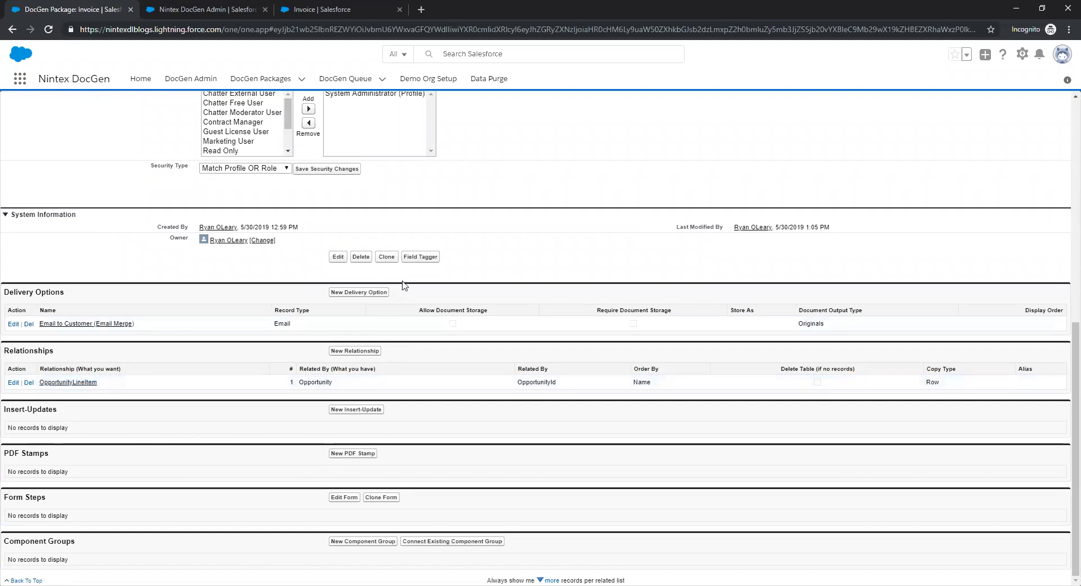
- Open the Invoice package's Field Tagger and review its object list, including Opportunity Product
left_click(419, 258)
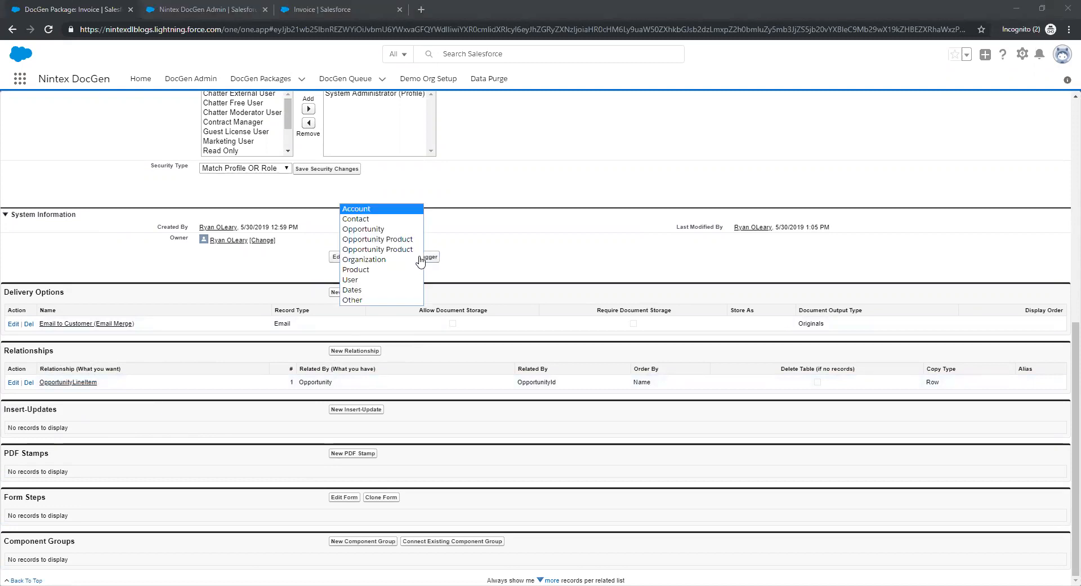
left_click(377, 240)
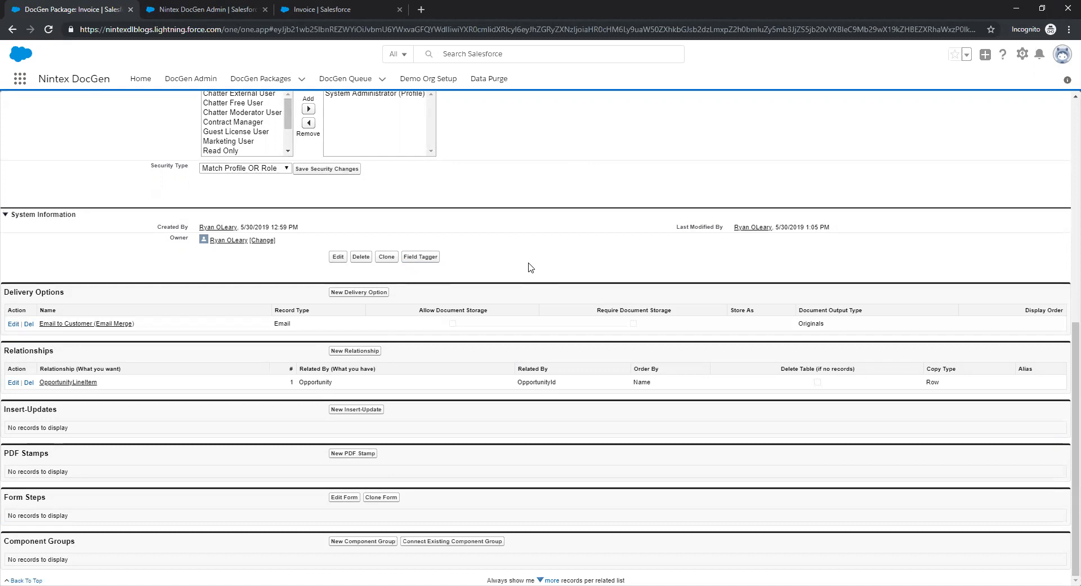
scroll(561, 281, "up", 8)
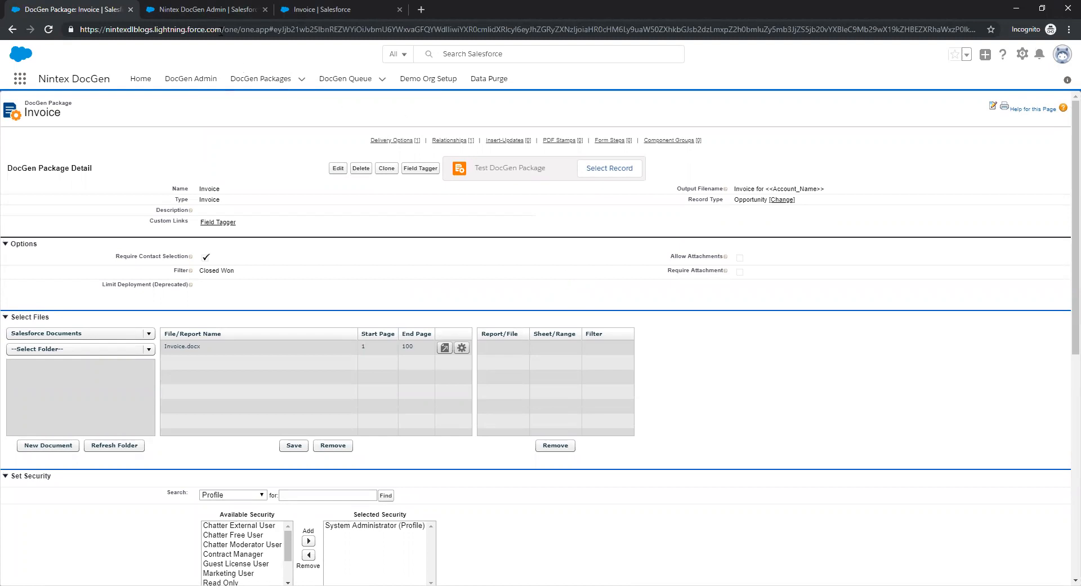
- Check the Lightning Designer setting in DocGen Admin, and switch to the Invoice package in the Lightning designer
left_click(215, 12)
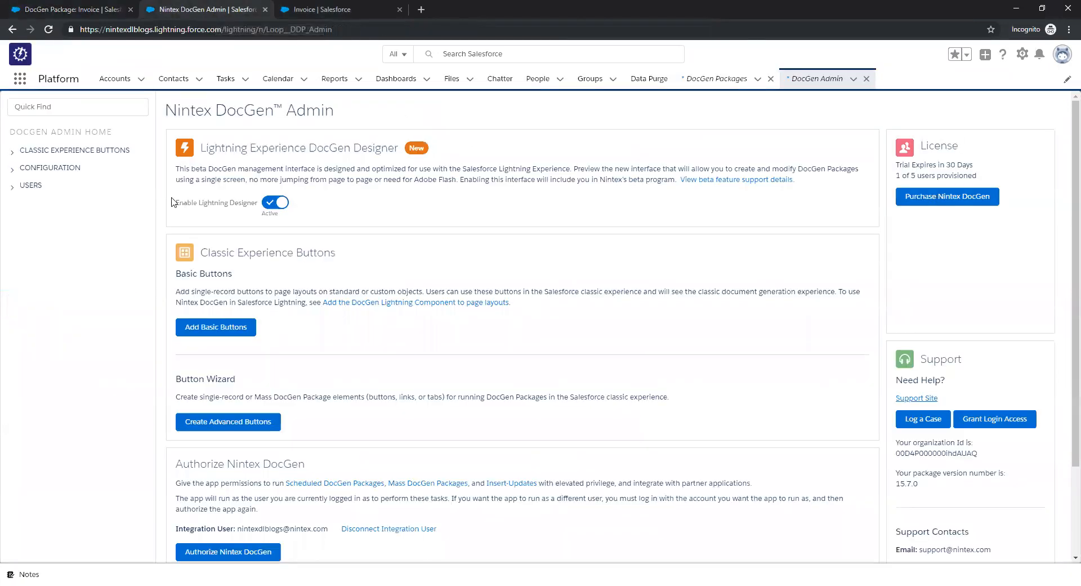
left_click(370, 8)
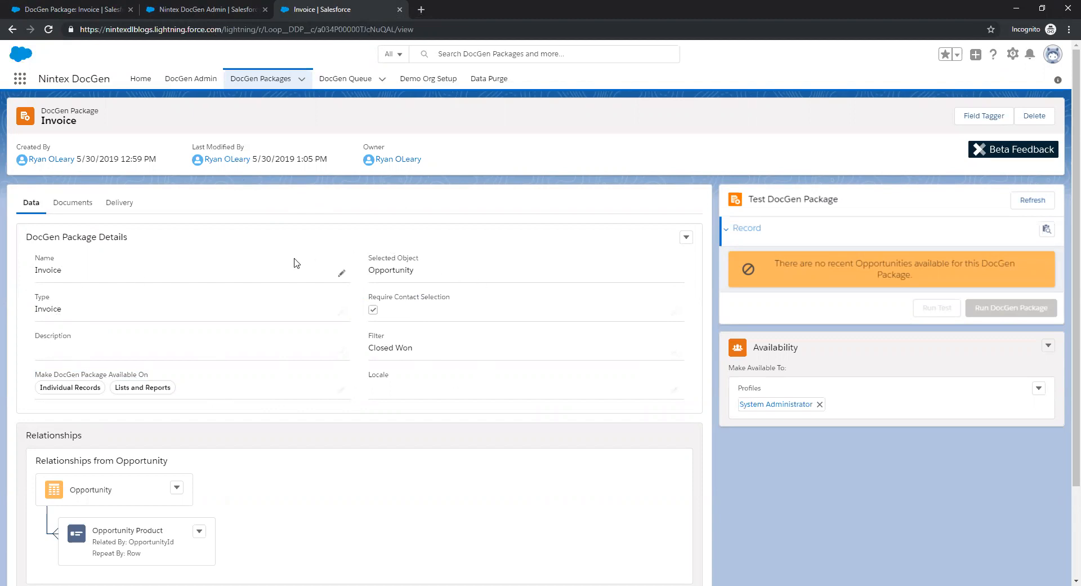
- Examine the Relationships section, comparing the selected object with Opportunity and the Opportunity Product's Related By and Repeat By settings
scroll(292, 263, "down", 2)
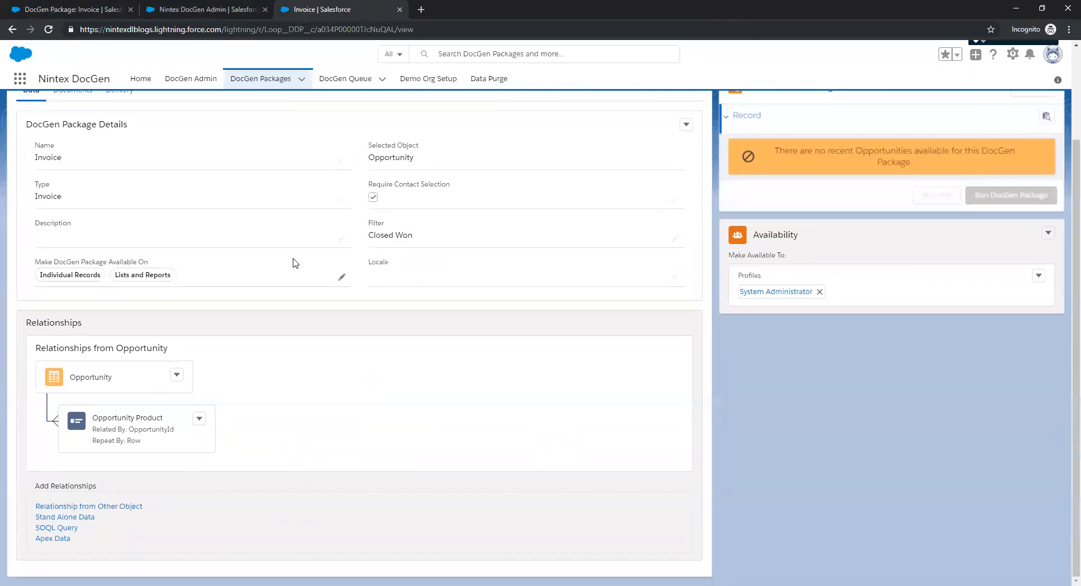
left_click_drag(27, 322, 73, 322)
left_click(102, 330)
left_click_drag(115, 378, 71, 379)
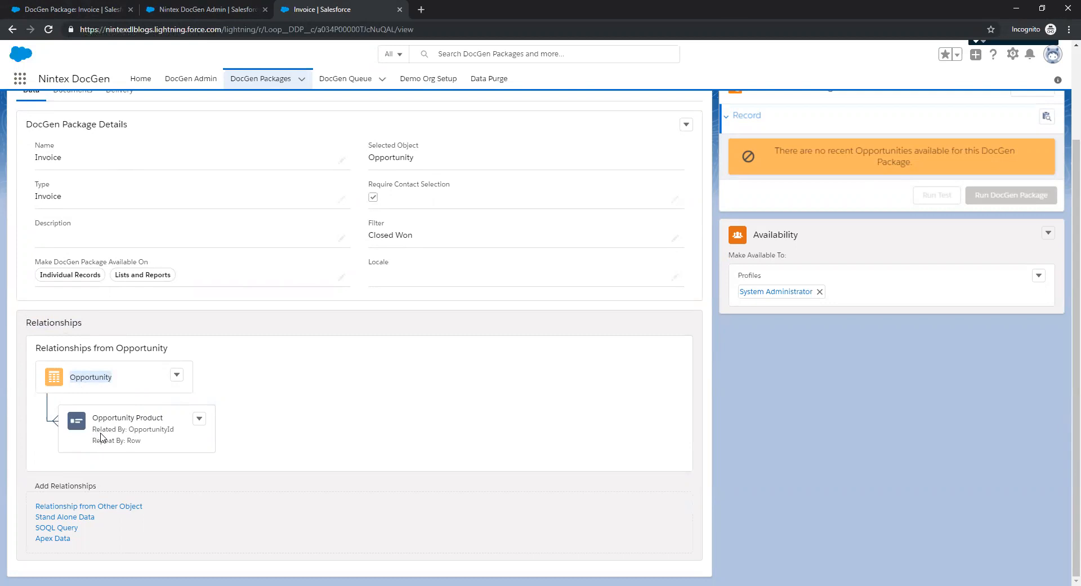
left_click_drag(367, 143, 426, 162)
left_click(71, 379)
left_click_drag(93, 419, 164, 418)
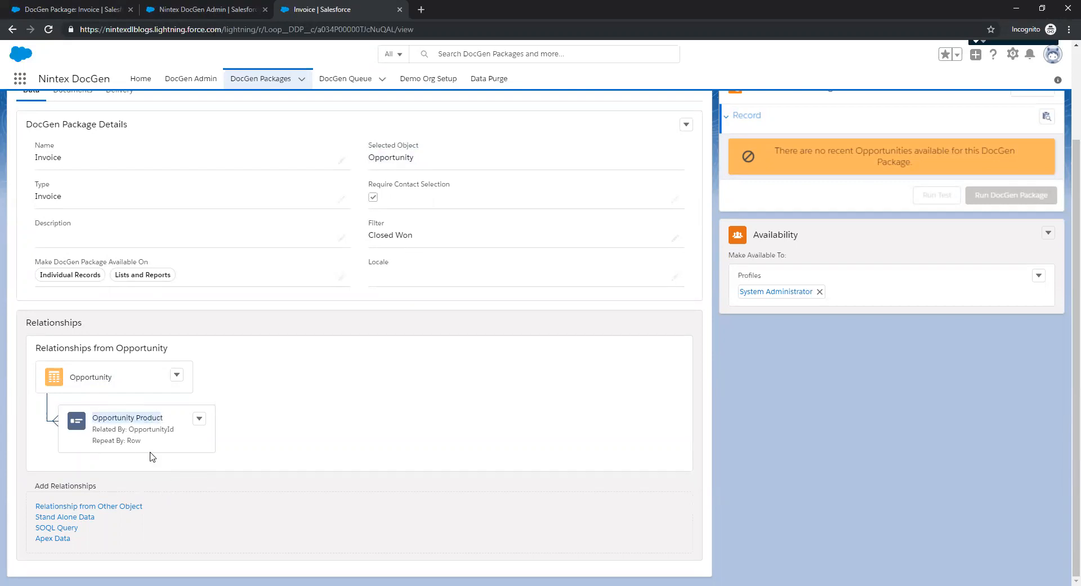
left_click(151, 451)
left_click_drag(91, 440, 143, 440)
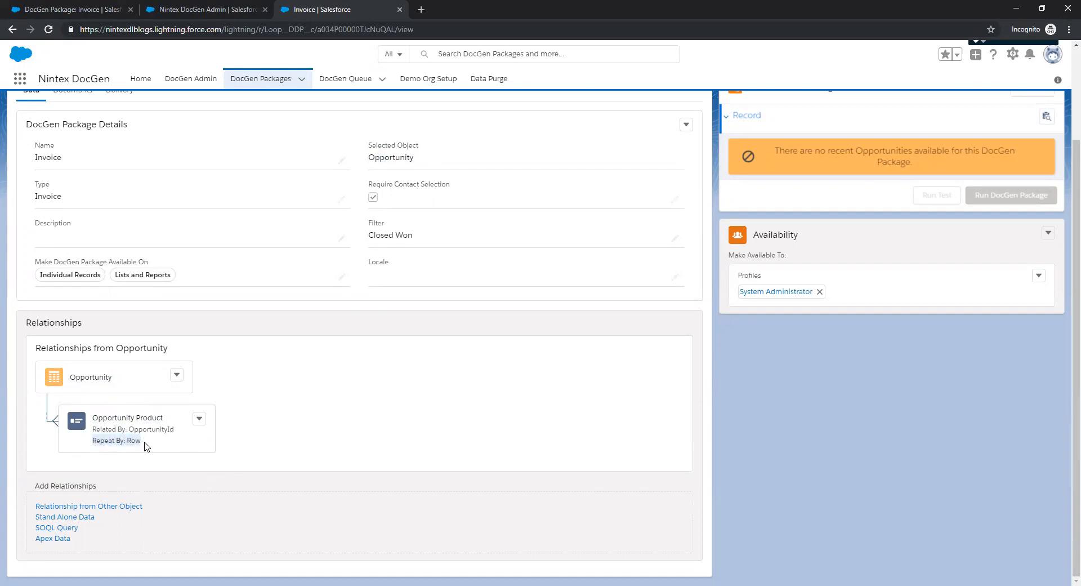
left_click_drag(177, 430, 89, 435)
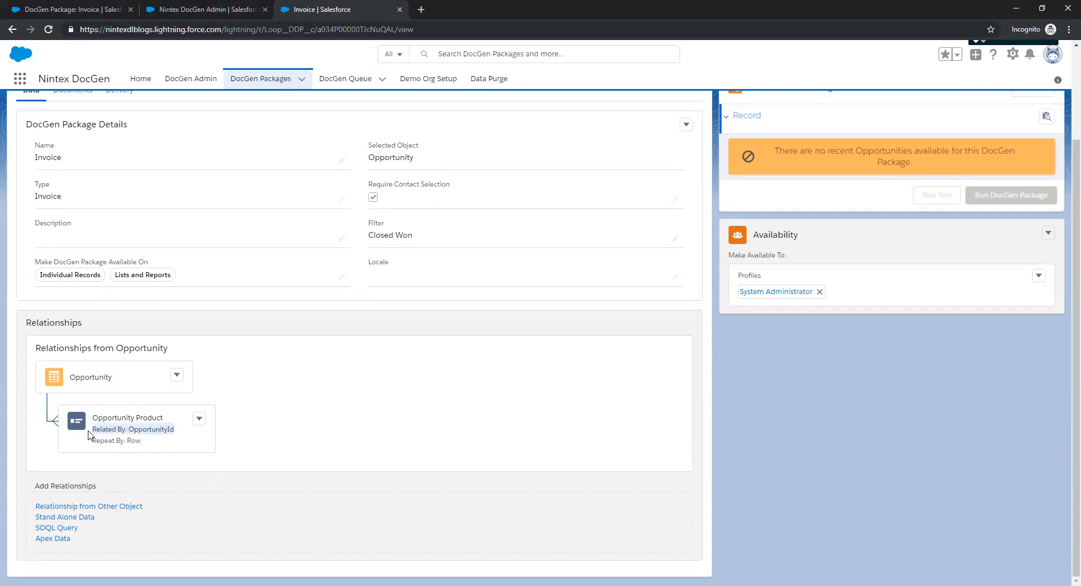
left_click(89, 435)
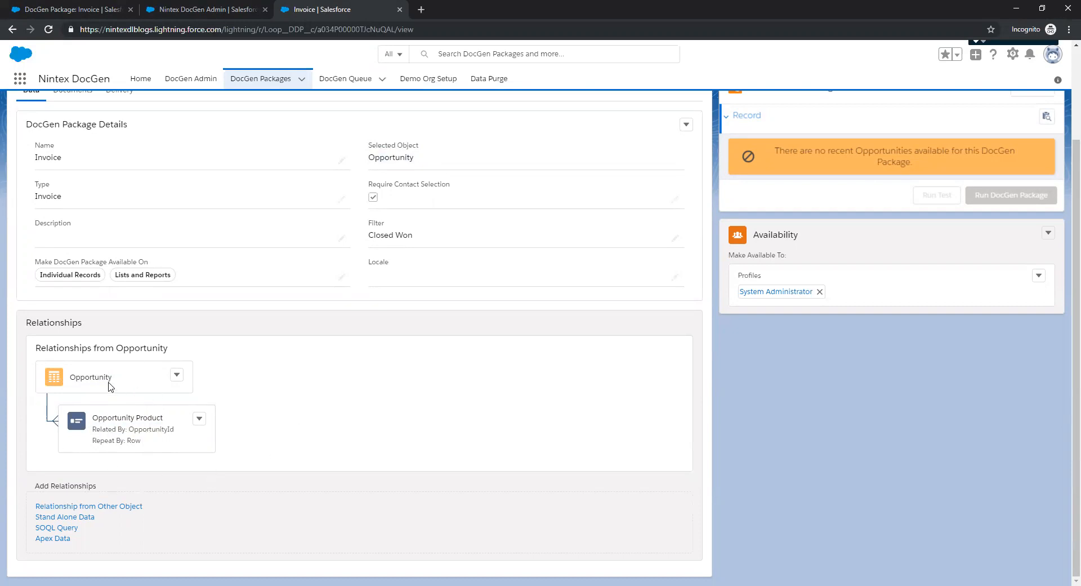
left_click_drag(69, 376, 118, 378)
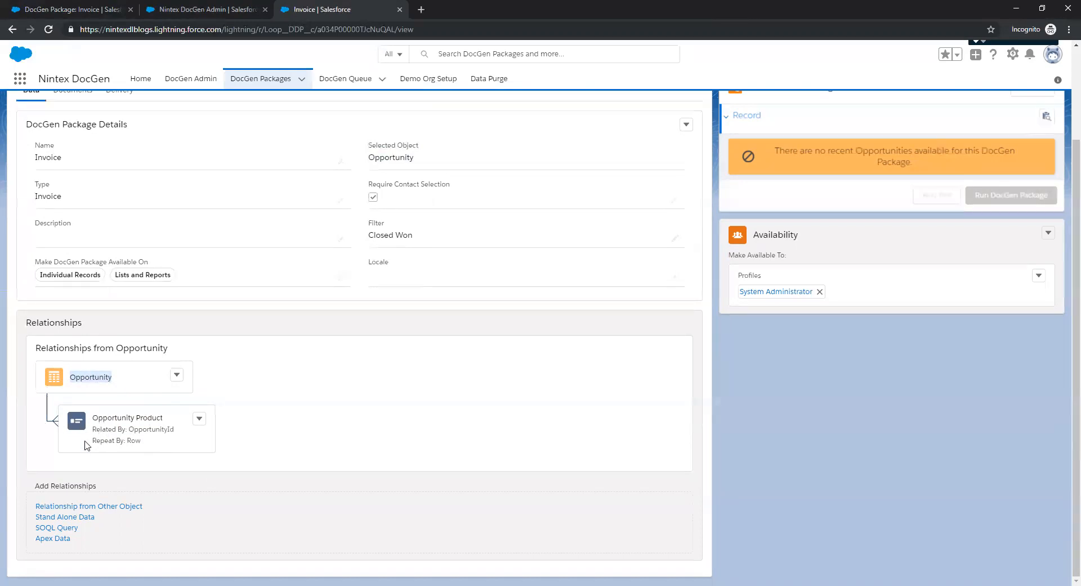
left_click(136, 392)
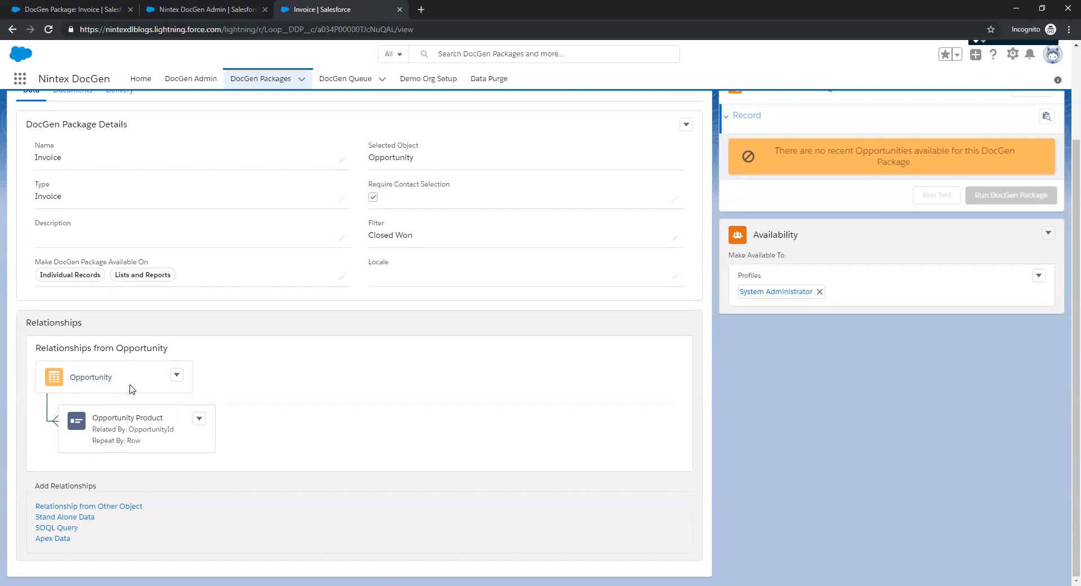
- Add a lookup relationship from Opportunity to the Account object and save it
left_click(177, 375)
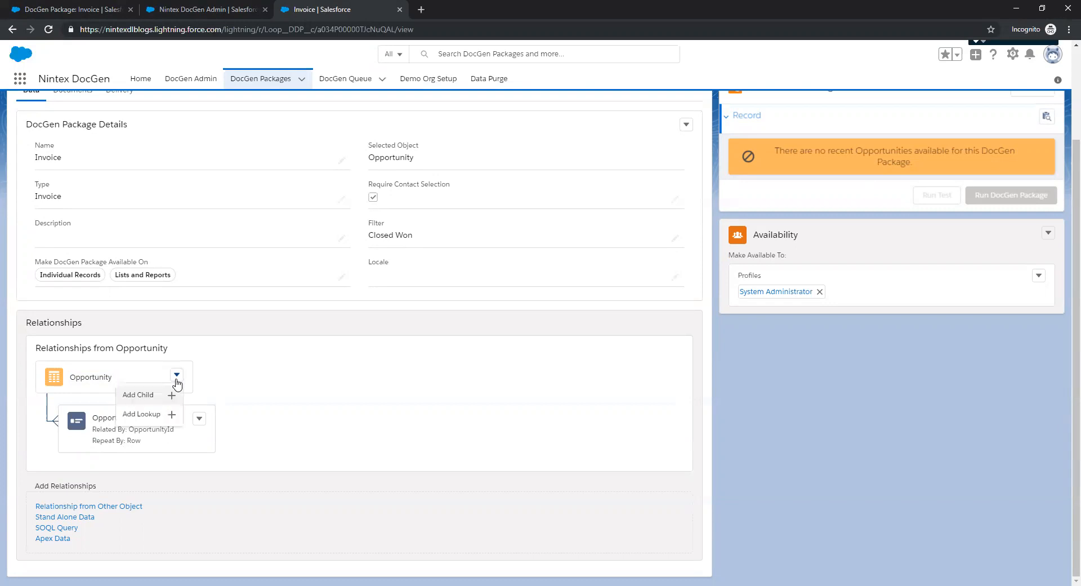
left_click(151, 414)
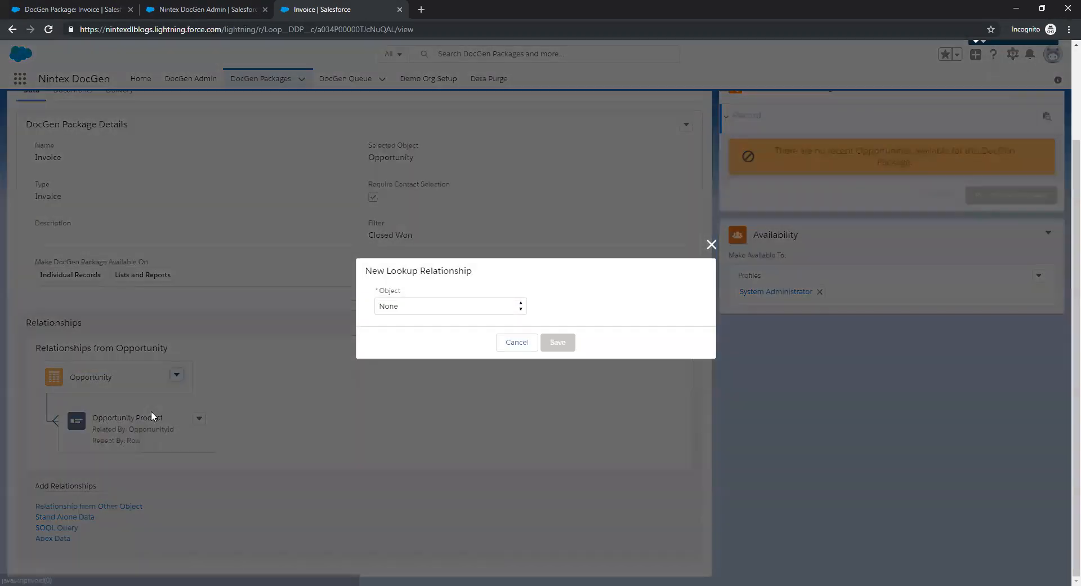
left_click(451, 311)
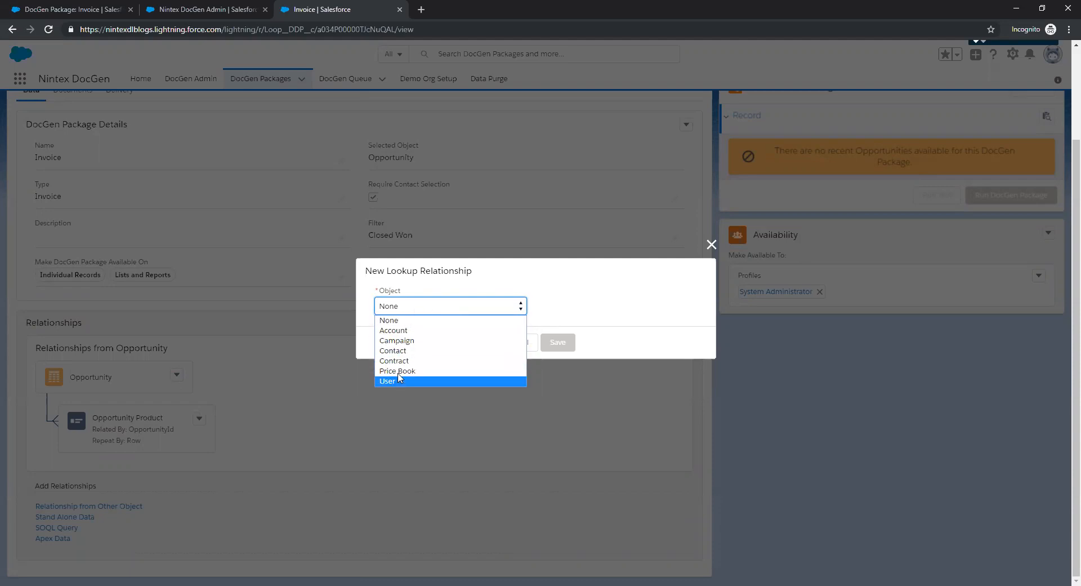
left_click(405, 331)
left_click(555, 343)
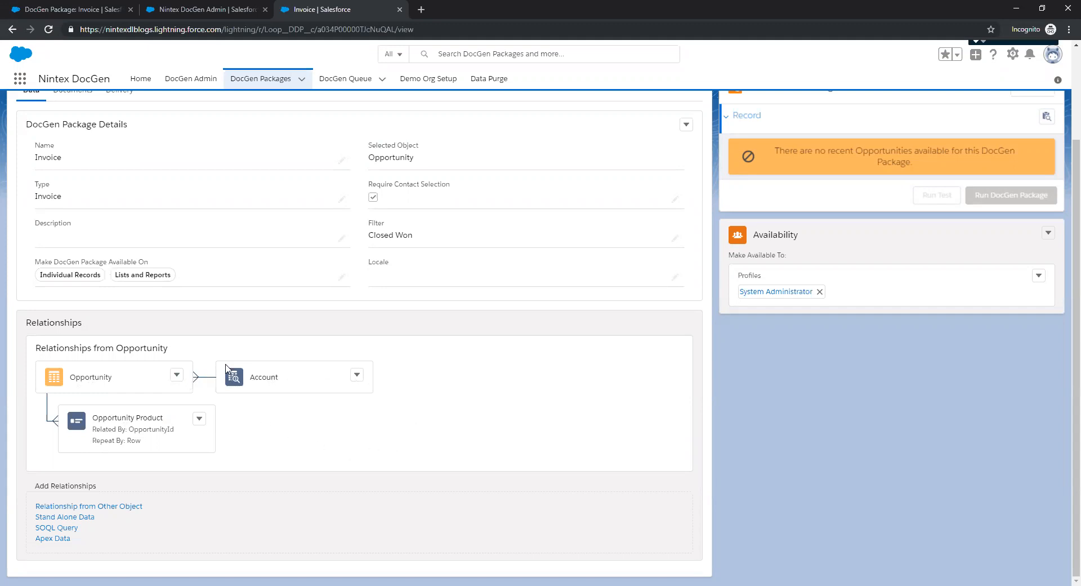
- Start a new child relationship under Account for the Contact object, related by Account ID
left_click(357, 375)
left_click(346, 395)
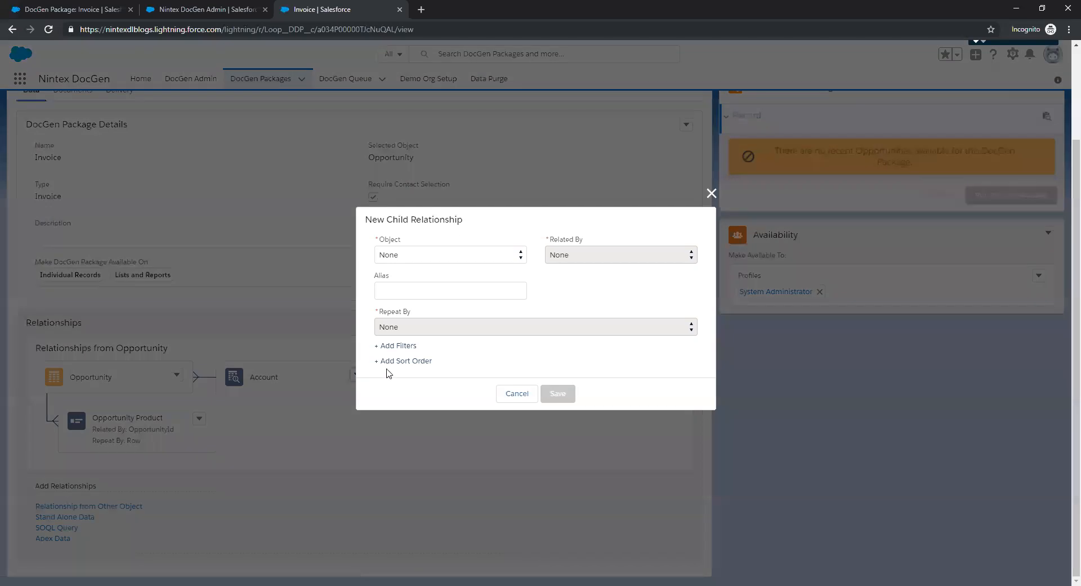
left_click(509, 260)
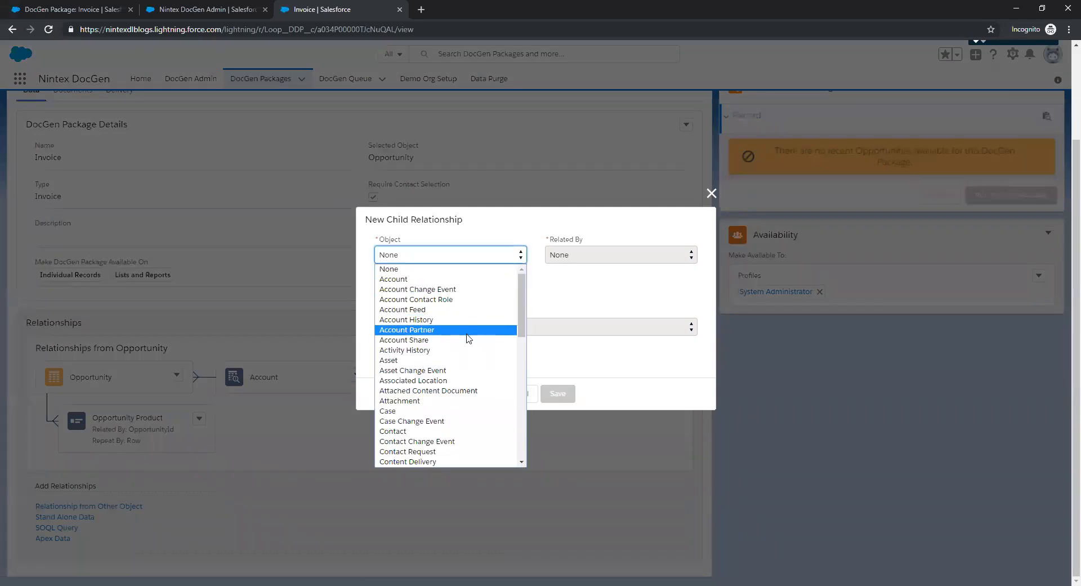
left_click(453, 431)
left_click(573, 259)
left_click(572, 280)
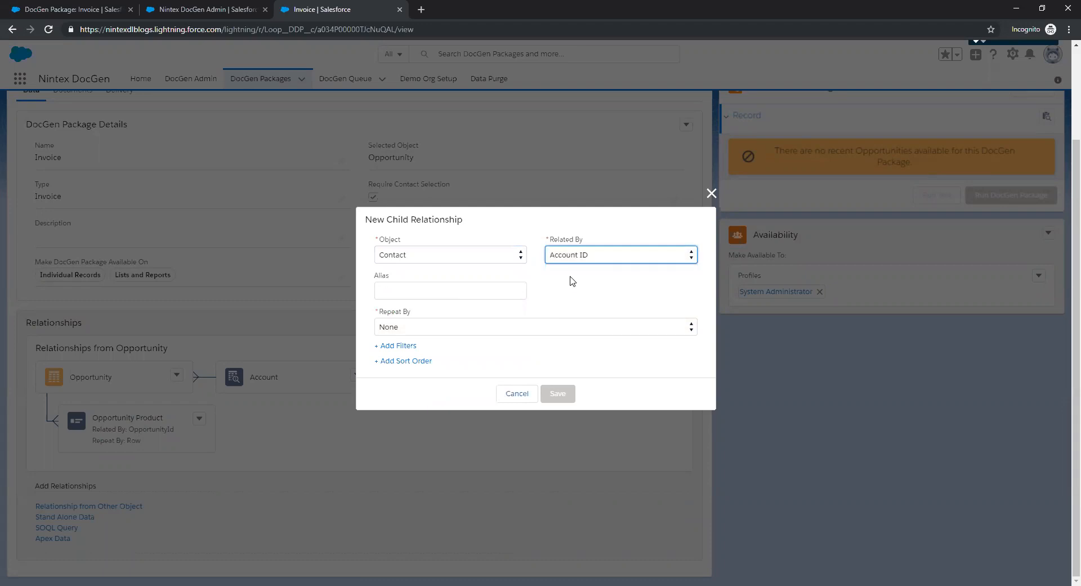
- Set the Contact relationship to repeat by Table, keep the table if there are no records, and save it
left_click_drag(382, 315, 471, 316)
left_click(465, 326)
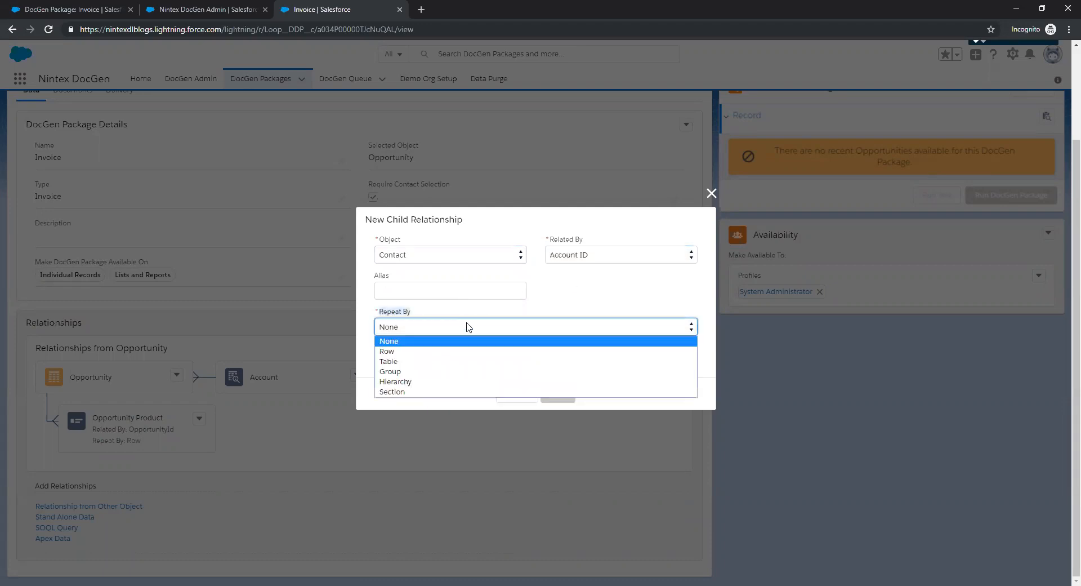
left_click(453, 363)
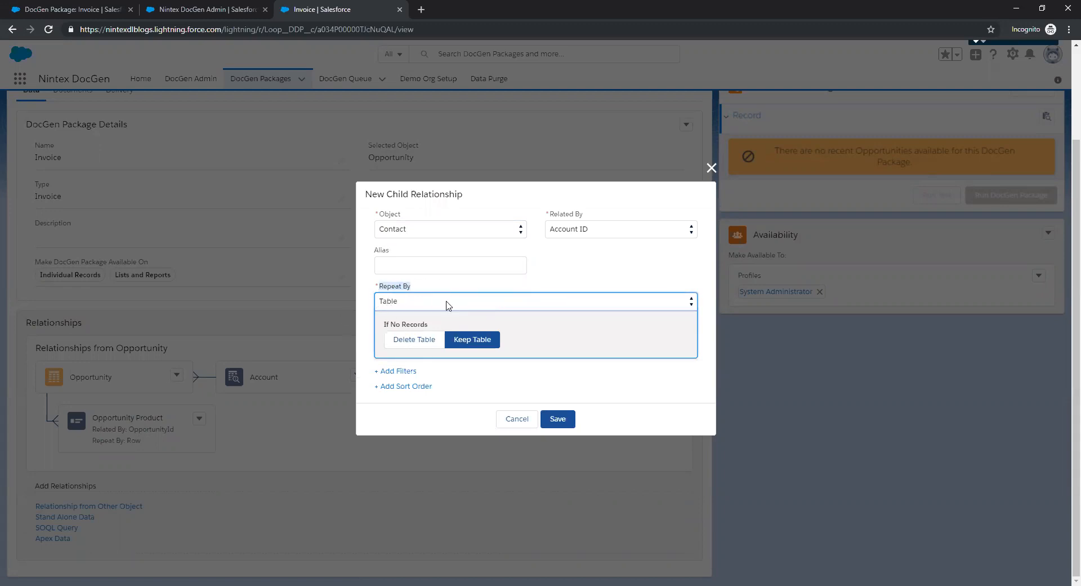
left_click(379, 330)
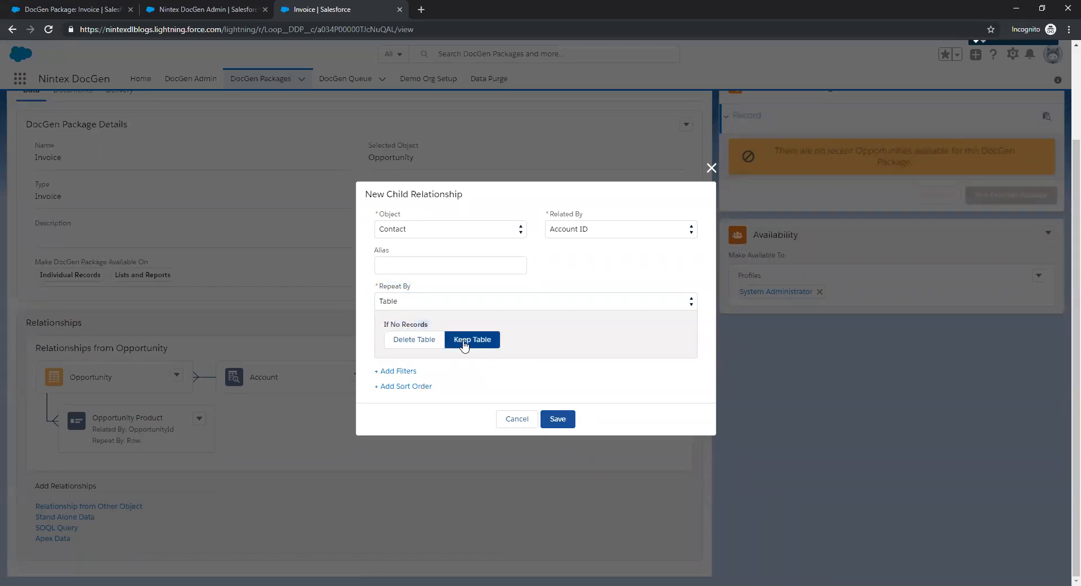
left_click(403, 341)
left_click(469, 342)
left_click(555, 420)
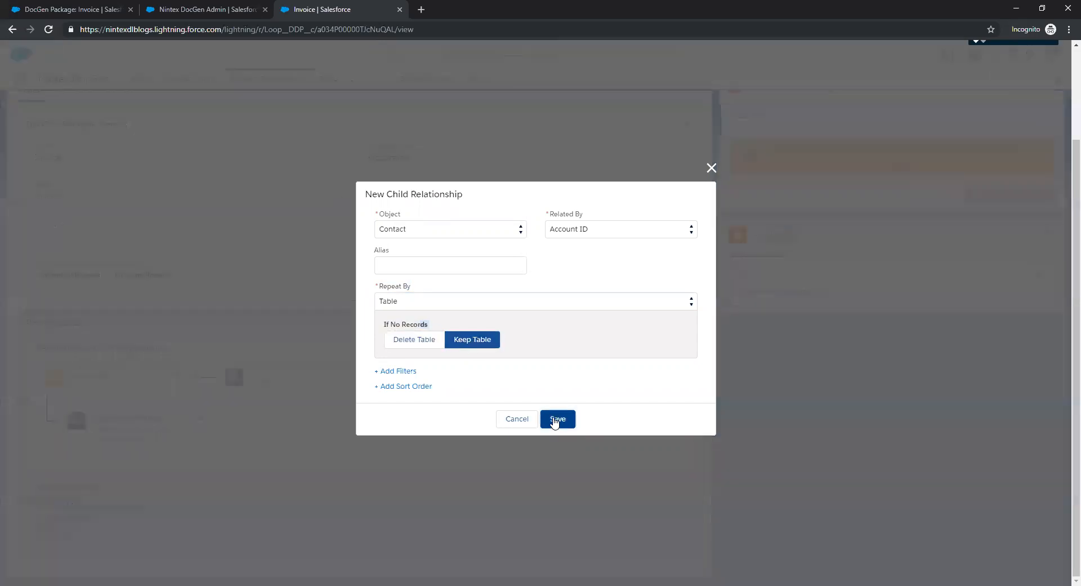
- Review the relationship diagram, comparing the Opportunity, Contact and Opportunity Product entries and their Repeat By settings
scroll(557, 421, "down", 1)
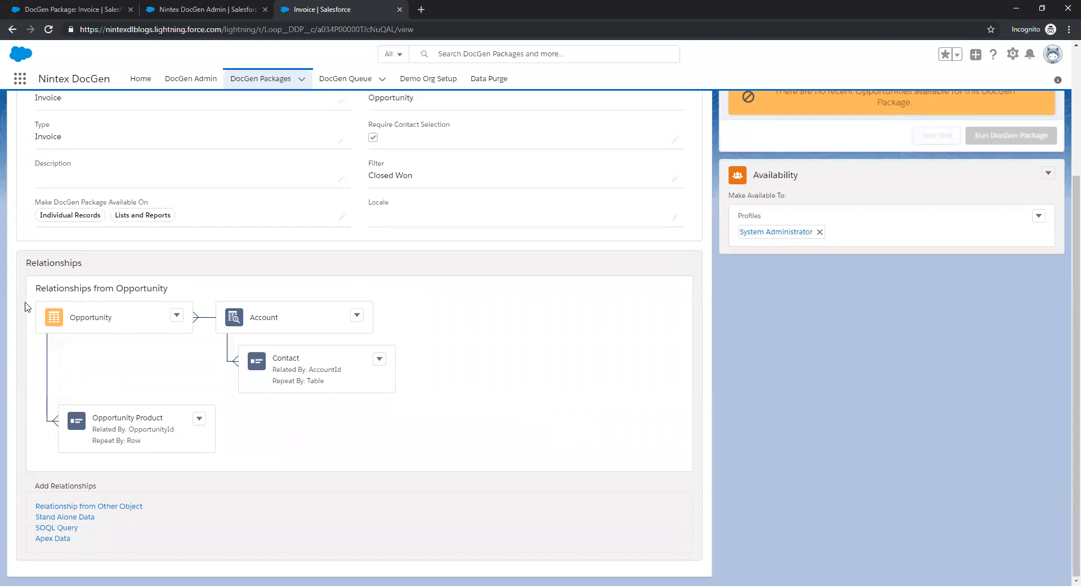
left_click_drag(51, 322, 118, 323)
left_click_drag(271, 383, 324, 378)
left_click(118, 325)
left_click_drag(146, 443, 95, 440)
left_click(178, 449)
- Delete the Contact child relationship under Account and the Account lookup relationship
left_click(379, 359)
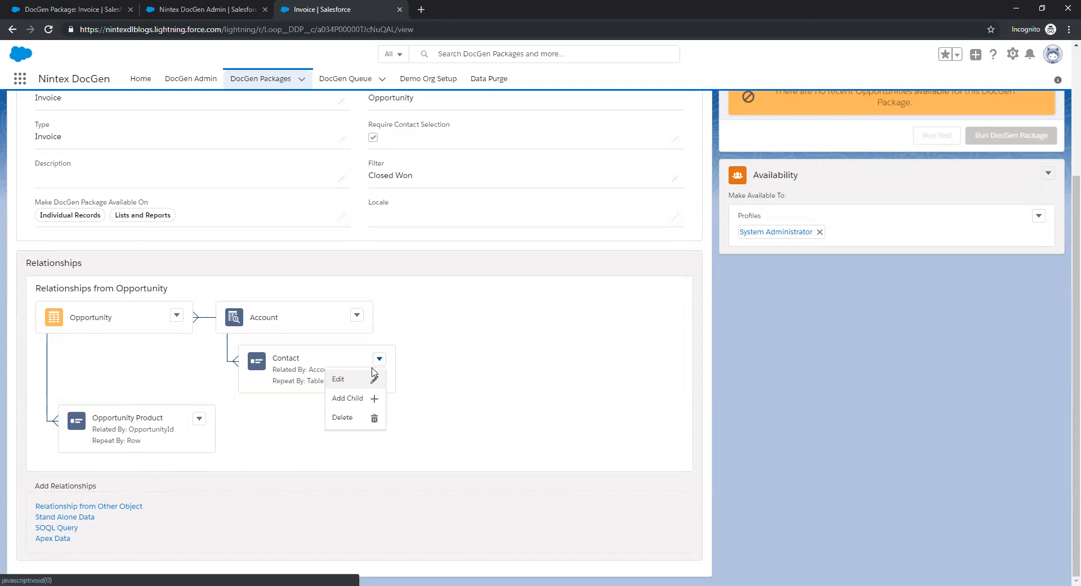
left_click(345, 419)
left_click(687, 344)
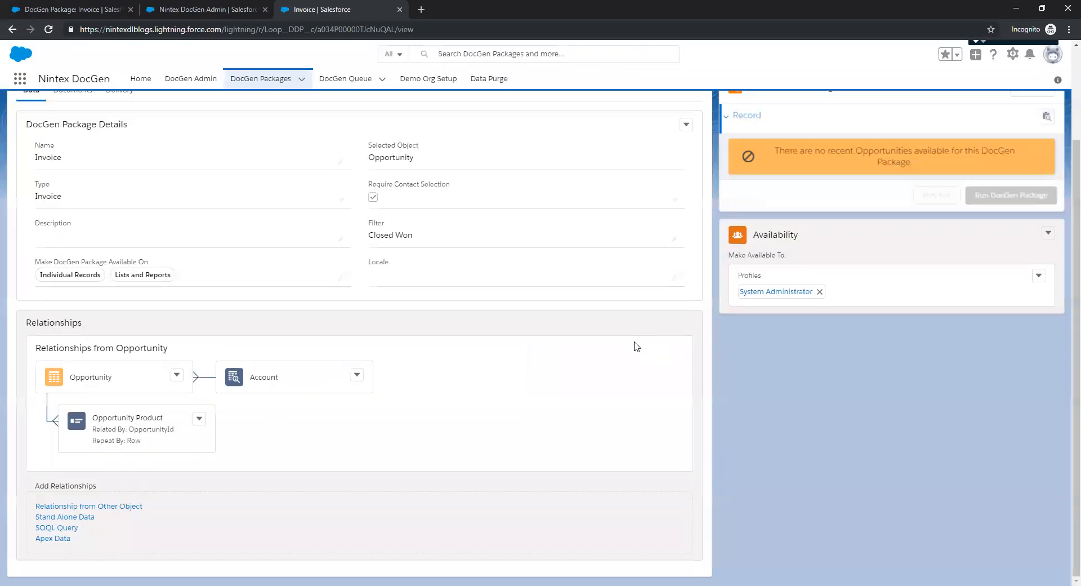
left_click(356, 374)
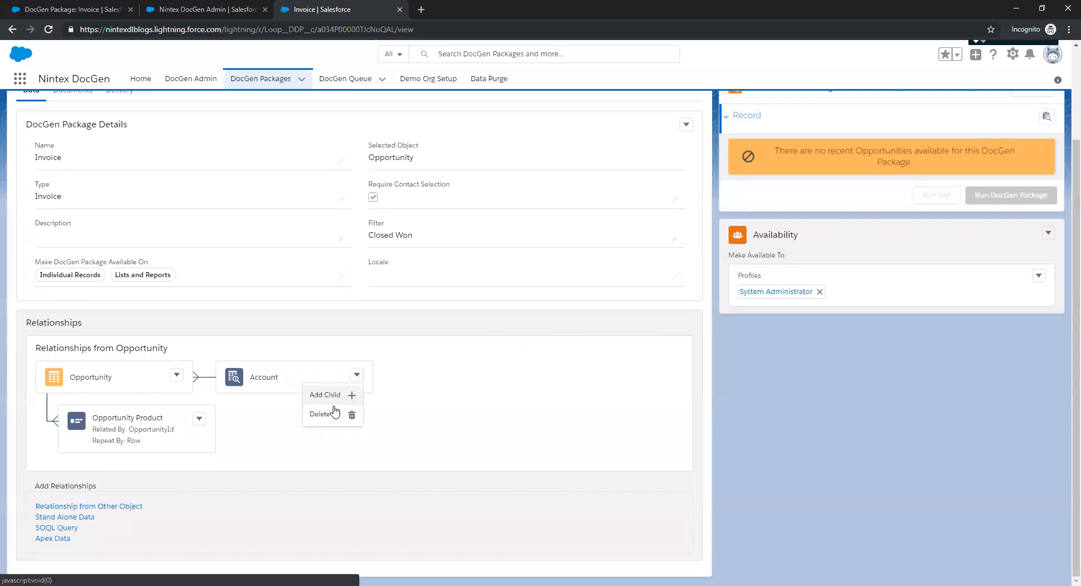
left_click(335, 412)
left_click(685, 346)
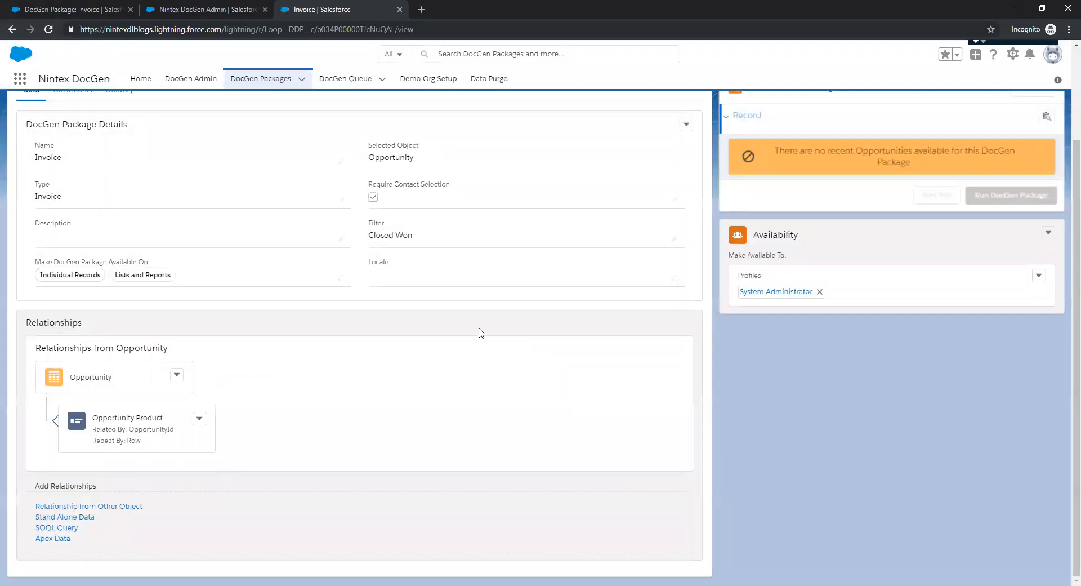
- Open the Opportunity Product relationship's edit settings, review its repeat and ordering options, and close it without saving
left_click(199, 419)
left_click(174, 437)
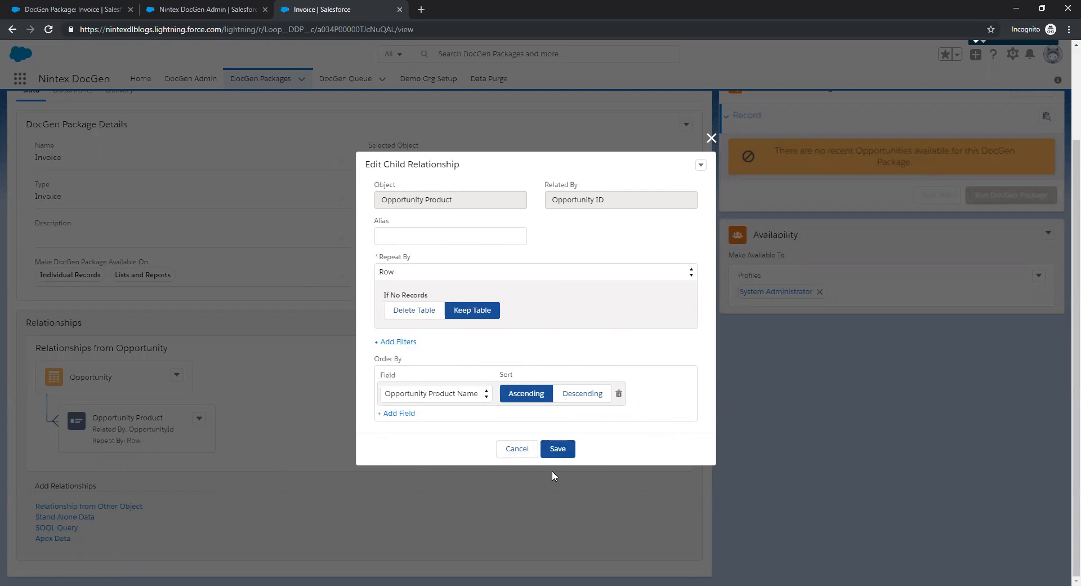
left_click(514, 450)
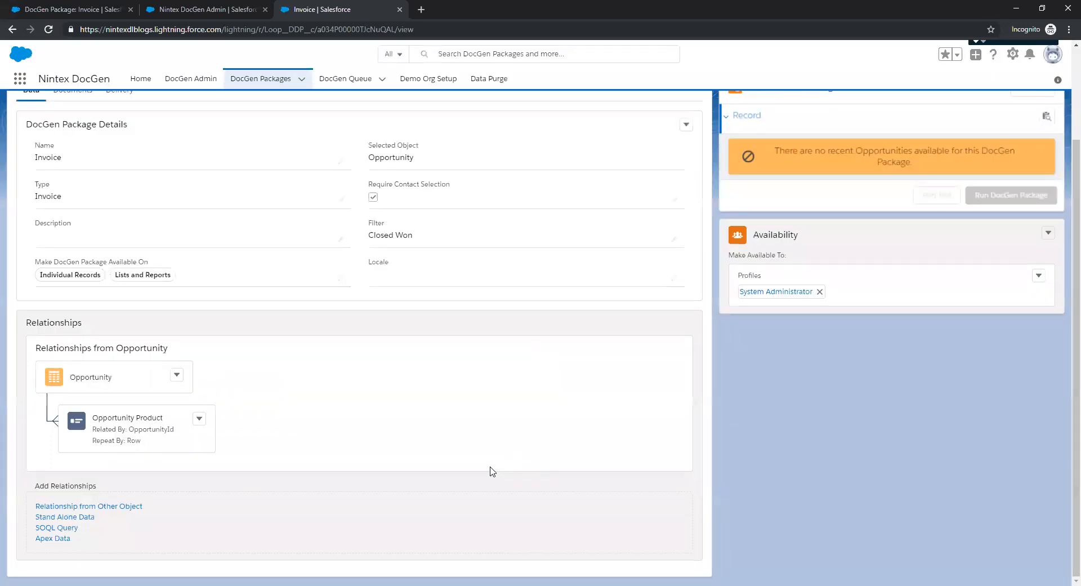